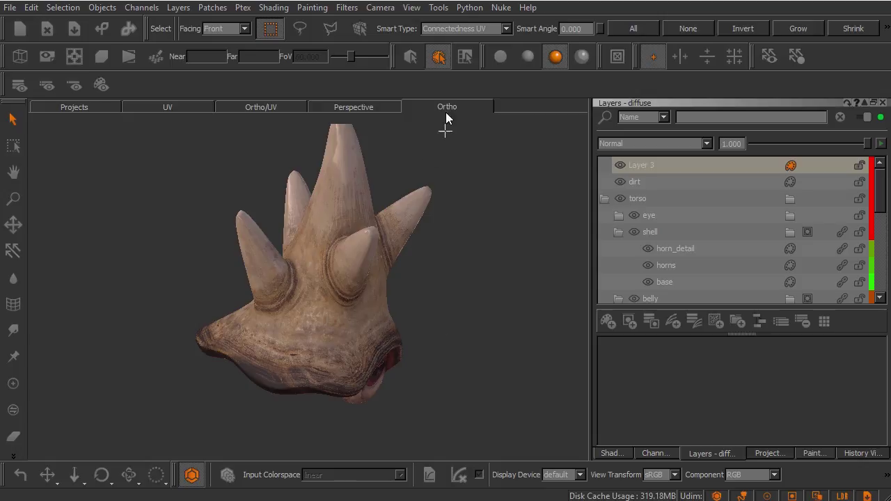
Step: Orbit and zoom the horned crab creature until its front and open mouth face the camera
{"action": "middle_click_drag", "start_coordinate": [462, 248], "coordinate": [285, 269]}
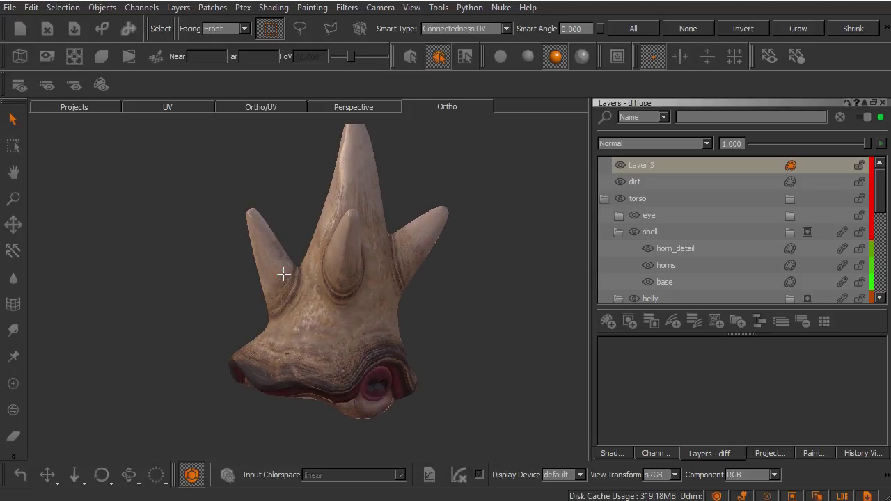
{"action": "middle_click_drag", "start_coordinate": [358, 279], "coordinate": [305, 278]}
{"action": "scroll", "coordinate": [354, 278], "scroll_direction": "up", "scroll_amount": 2}
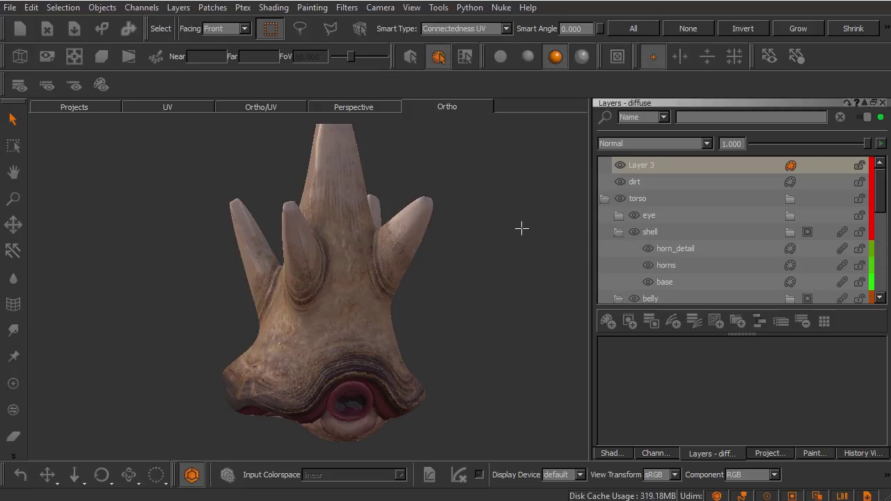
{"action": "left_click_drag", "start_coordinate": [384, 246], "coordinate": [365, 241], "text": "alt"}
{"action": "right_click_drag", "start_coordinate": [365, 241], "coordinate": [364, 240], "text": "alt"}
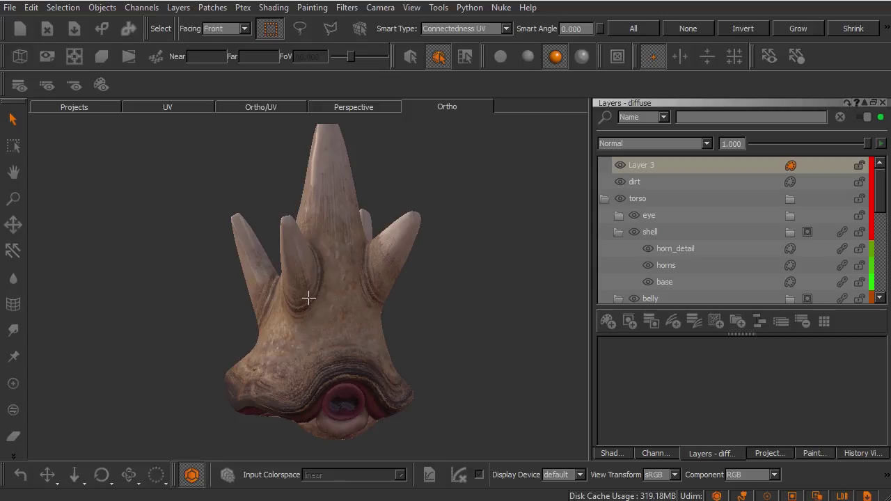
{"action": "left_click_drag", "start_coordinate": [308, 294], "coordinate": [376, 295], "text": "alt"}
{"action": "left_click_drag", "start_coordinate": [306, 269], "coordinate": [293, 291], "text": "alt"}
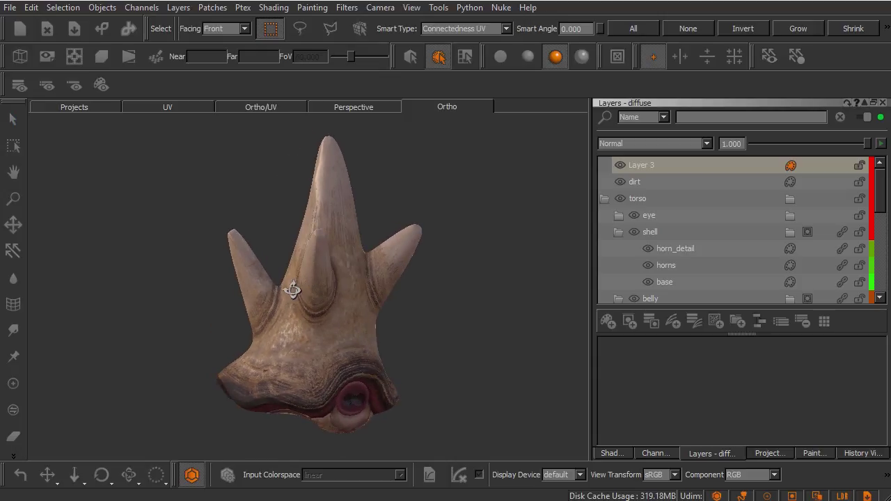
Step: Select the basic Paint brush and inspect the red foreground colour without changing it
{"action": "left_click", "coordinate": [15, 385]}
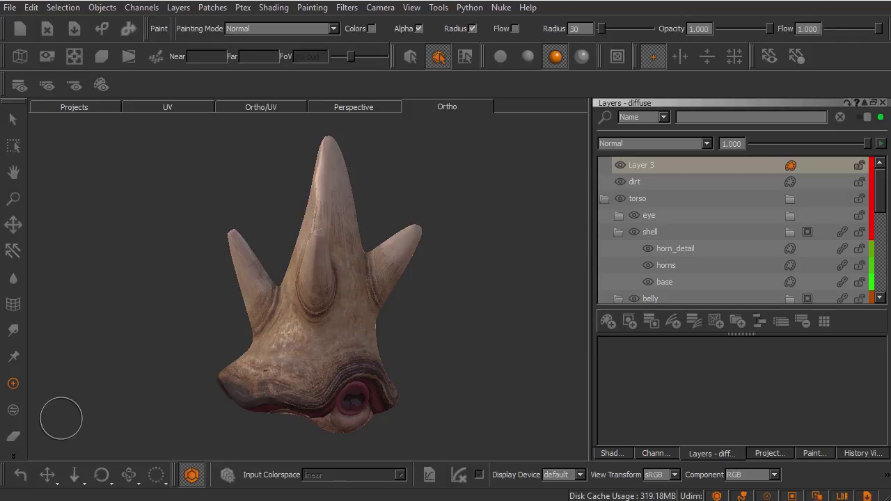
{"action": "left_click", "coordinate": [17, 460]}
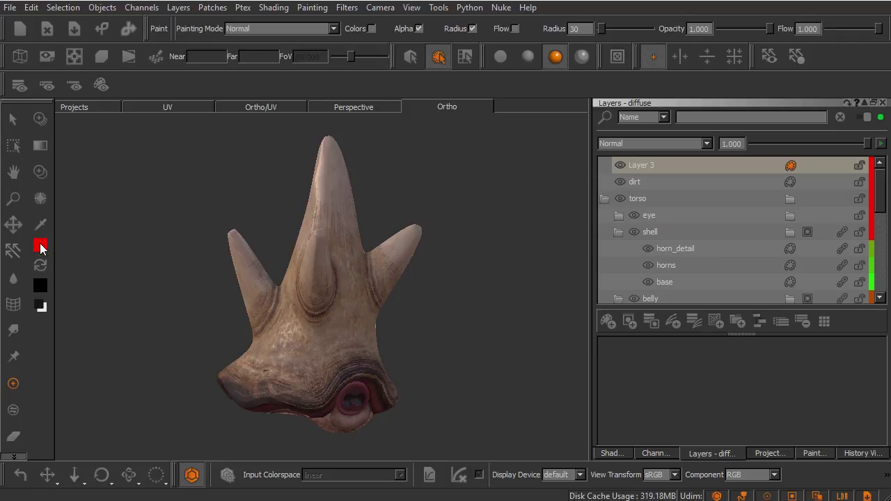
{"action": "mouse_move", "coordinate": [40, 248]}
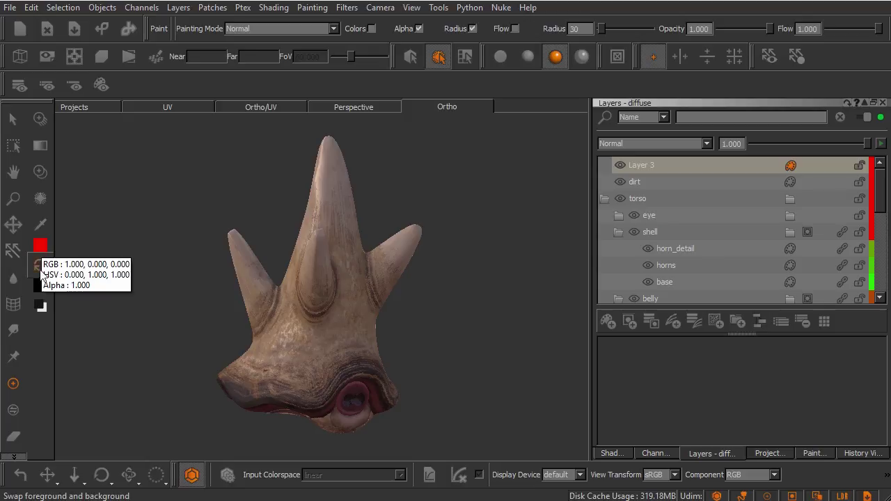
{"action": "mouse_move", "coordinate": [41, 284]}
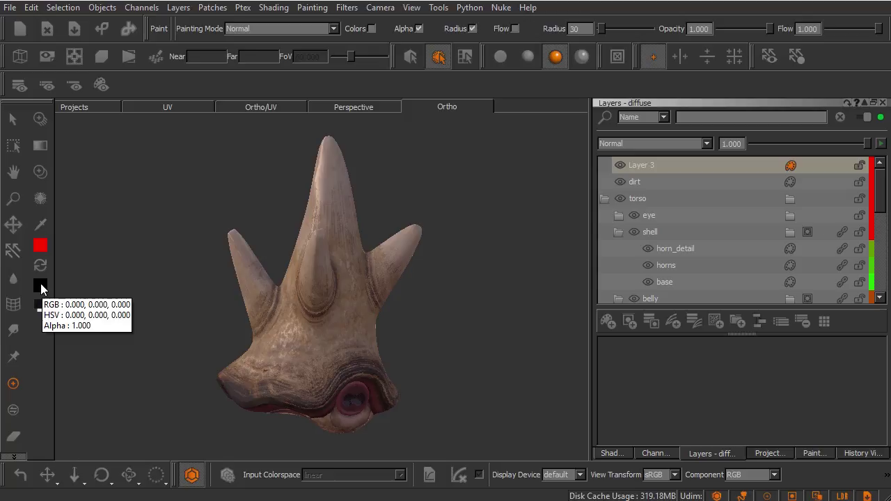
{"action": "left_click", "coordinate": [41, 247]}
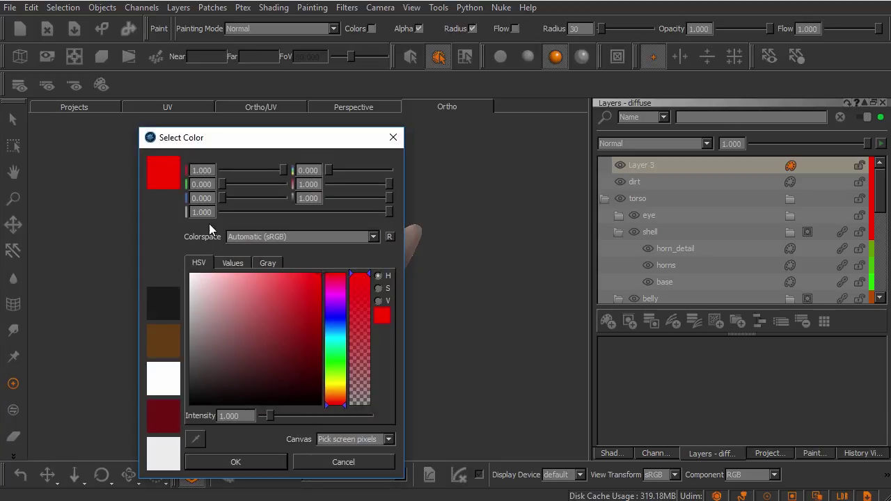
{"action": "left_click", "coordinate": [321, 458]}
Step: Show the Colors palette from the palettes list, then close it again
{"action": "right_click", "coordinate": [320, 86]}
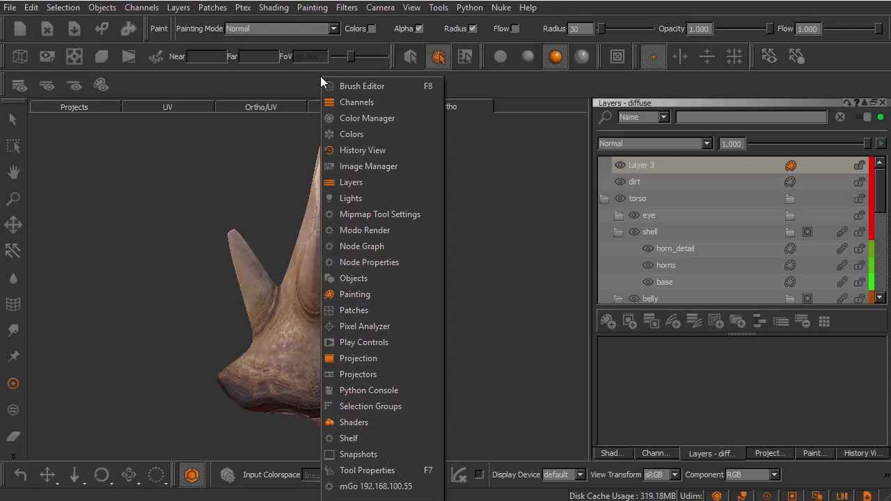
{"action": "left_click", "coordinate": [347, 130]}
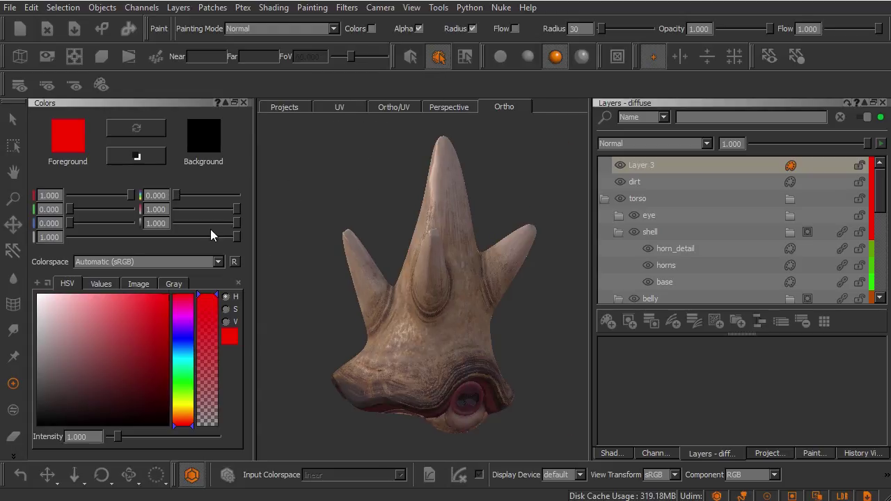
{"action": "left_click", "coordinate": [243, 102]}
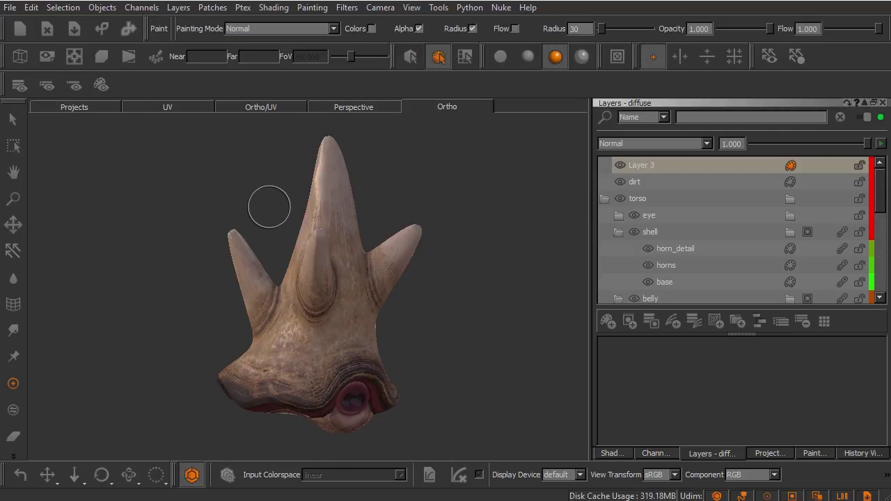
Step: Pick a light blue paint colour in the quick Color Popup, replacing red
{"action": "key", "text": "c"}
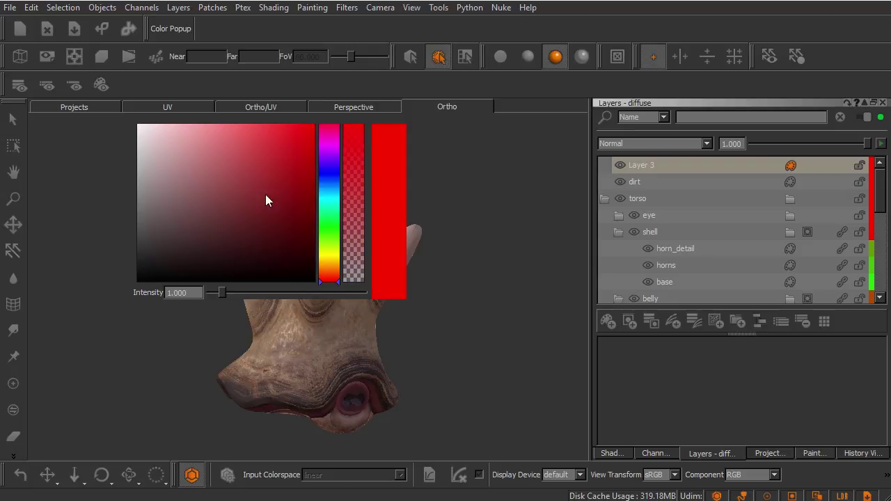
{"action": "left_click_drag", "start_coordinate": [241, 213], "coordinate": [283, 142]}
{"action": "left_click_drag", "start_coordinate": [326, 185], "coordinate": [331, 193]}
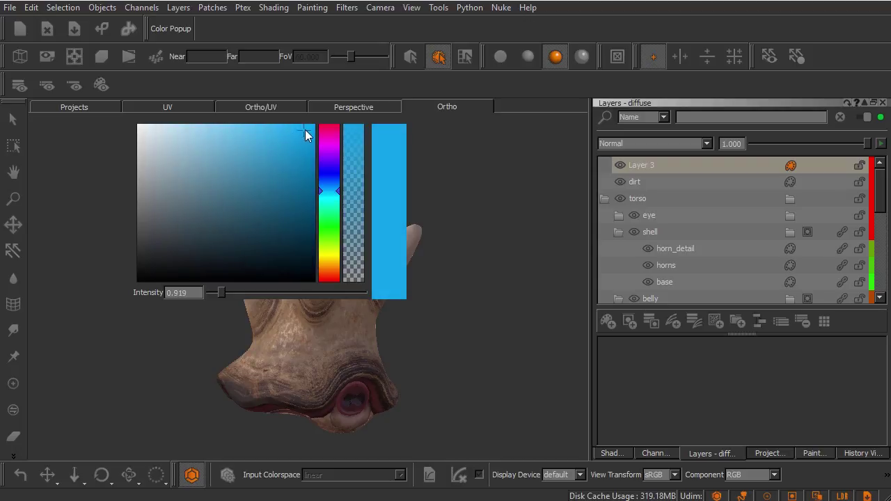
{"action": "key", "text": "c"}
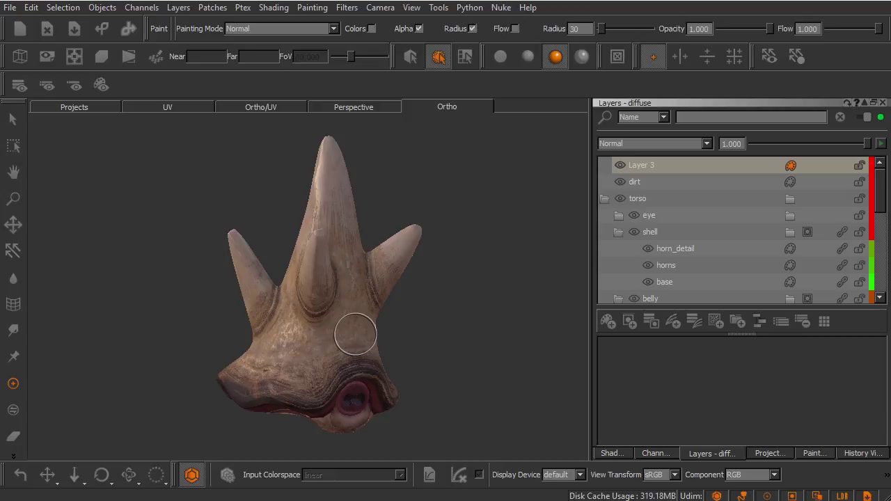
{"action": "mouse_move", "coordinate": [352, 333]}
{"action": "left_mouse_down", "text": "alt"}
{"action": "mouse_move", "coordinate": [308, 328]}
{"action": "mouse_move", "coordinate": [339, 331]}
{"action": "mouse_move", "coordinate": [330, 332]}
{"action": "mouse_move", "coordinate": [353, 304]}
{"action": "left_mouse_up", "text": "alt"}
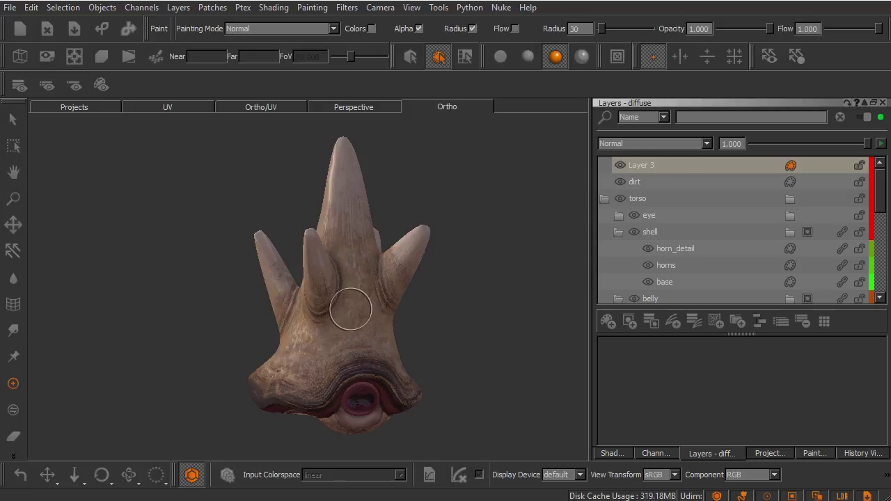
Step: Select the creature's patch, then paint a blue stroke down from the central horn
{"action": "key", "text": "s"}
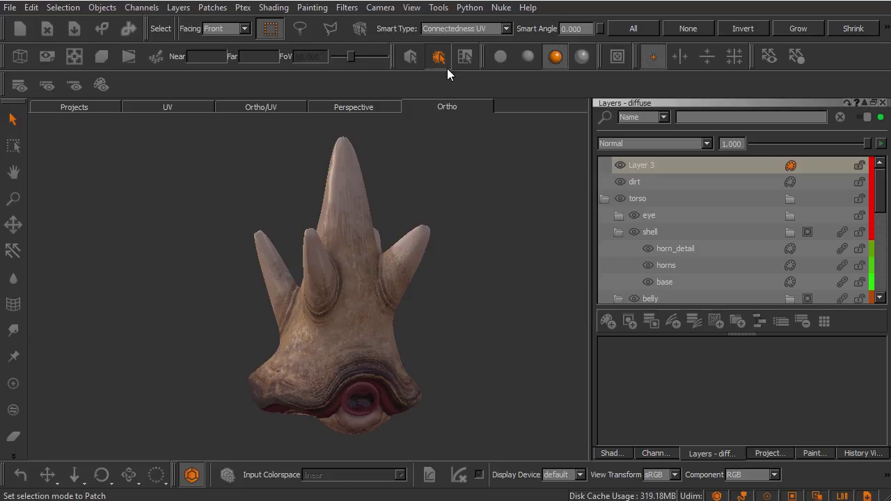
{"action": "left_click", "coordinate": [385, 308]}
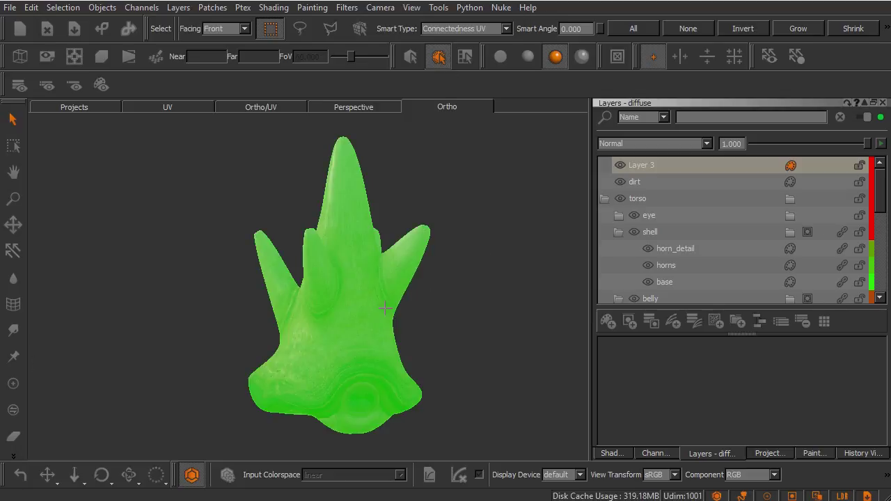
{"action": "key", "text": "p"}
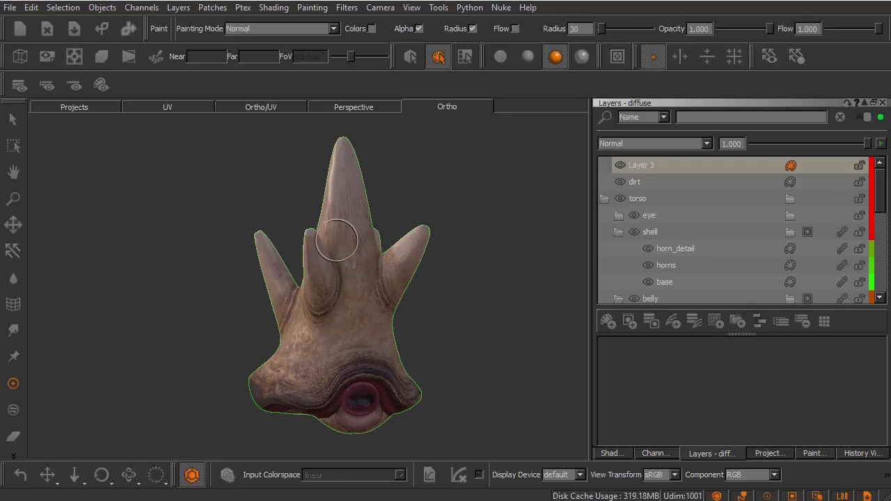
{"action": "scroll", "coordinate": [342, 318], "scroll_direction": "up", "scroll_amount": 3}
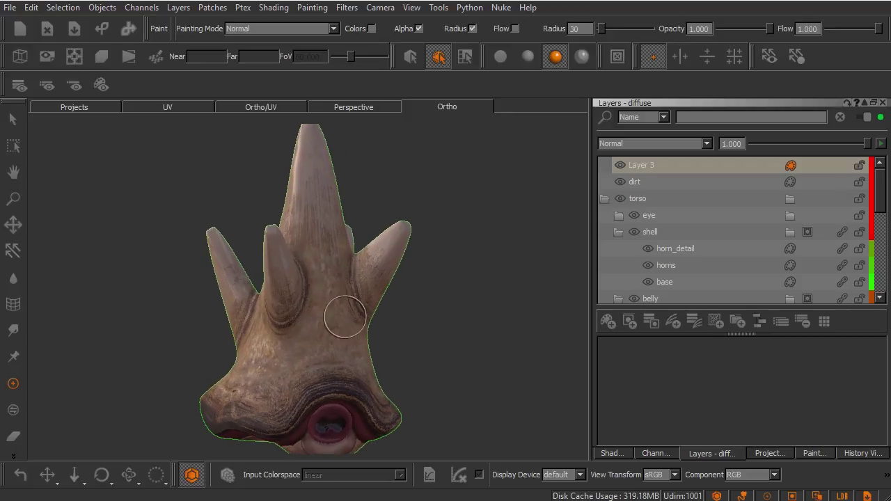
{"action": "mouse_move", "coordinate": [314, 229]}
{"action": "left_mouse_down"}
{"action": "mouse_move", "coordinate": [334, 355]}
{"action": "mouse_move", "coordinate": [321, 271]}
{"action": "mouse_move", "coordinate": [324, 220]}
{"action": "left_mouse_up"}
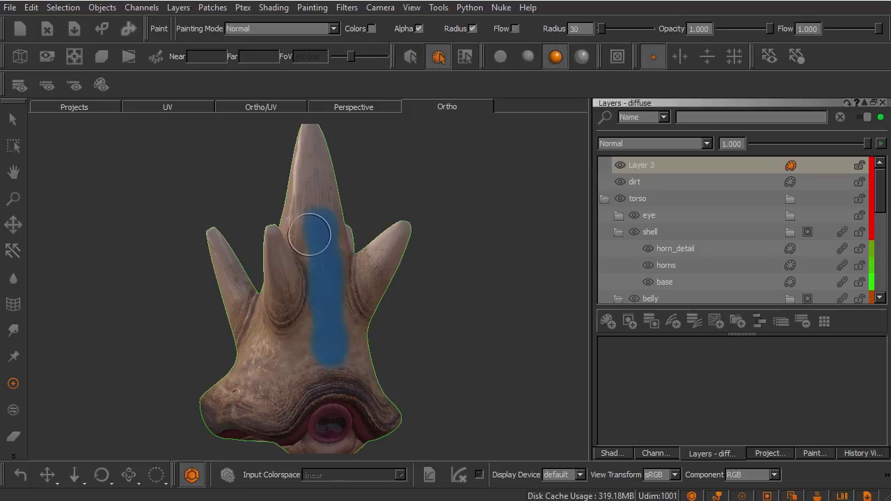
Step: Set Bake Behavior to AutoBakeAndClear in the Projection settings
{"action": "left_click", "coordinate": [771, 453]}
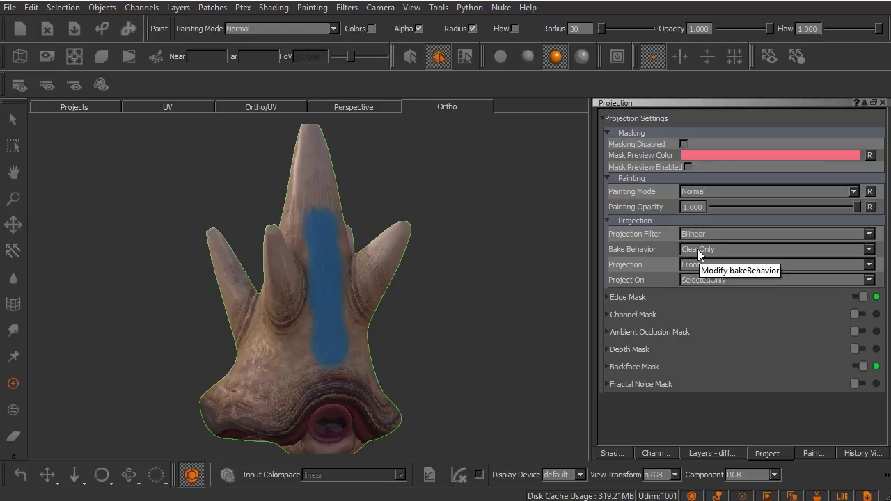
{"action": "left_click", "coordinate": [698, 249]}
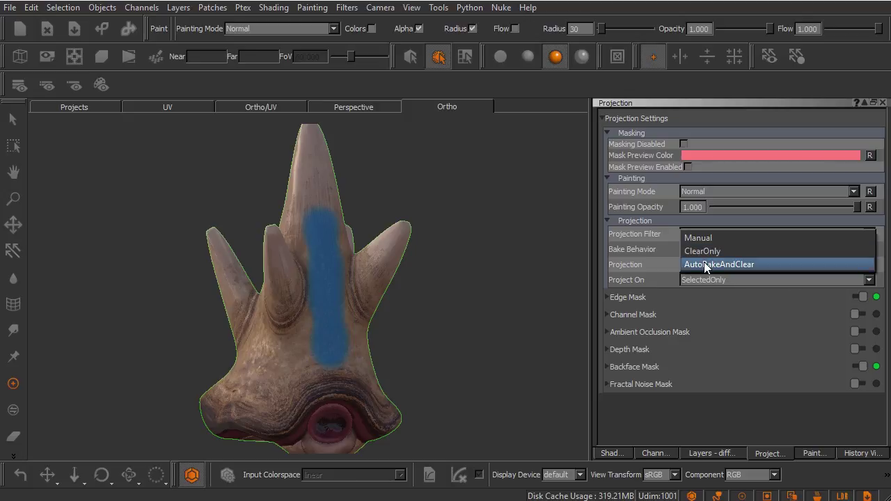
{"action": "left_click", "coordinate": [705, 265]}
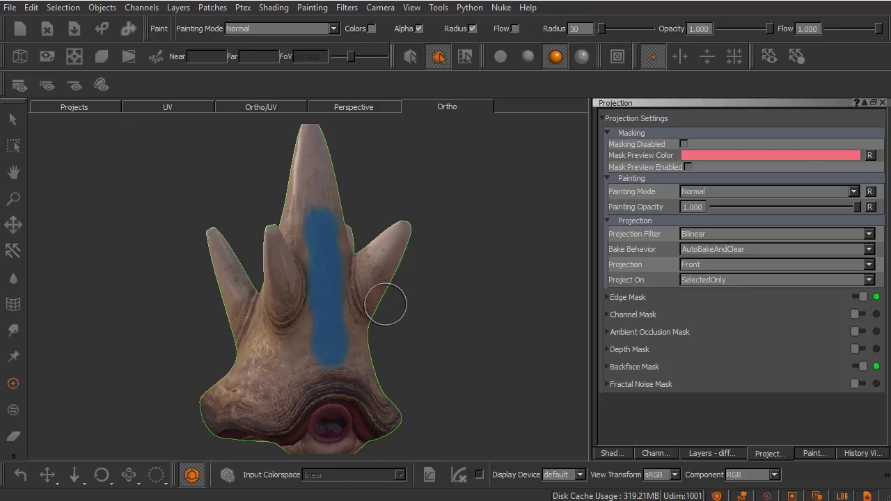
Step: Tumble the creature and pan down slightly to see the blue stroke from another angle
{"action": "mouse_move", "coordinate": [392, 316]}
{"action": "left_mouse_down", "text": "alt"}
{"action": "mouse_move", "coordinate": [374, 355]}
{"action": "mouse_move", "coordinate": [424, 348]}
{"action": "mouse_move", "coordinate": [394, 265]}
{"action": "mouse_move", "coordinate": [314, 325]}
{"action": "mouse_move", "coordinate": [430, 321]}
{"action": "mouse_move", "coordinate": [394, 330]}
{"action": "left_mouse_up", "text": "alt"}
{"action": "middle_click_drag", "start_coordinate": [398, 330], "coordinate": [396, 339], "text": "alt"}
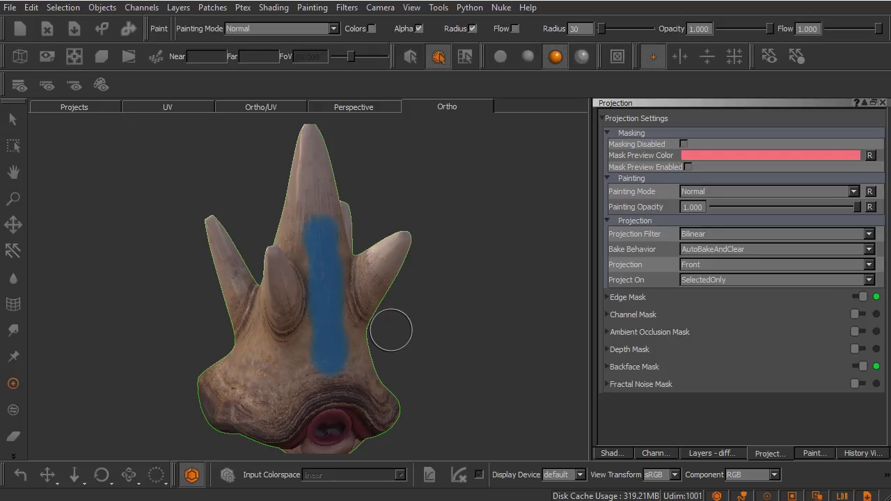
Step: Set Bake Behavior back to ClearOnly and paint blue down the creature's central horn
{"action": "left_click", "coordinate": [688, 251]}
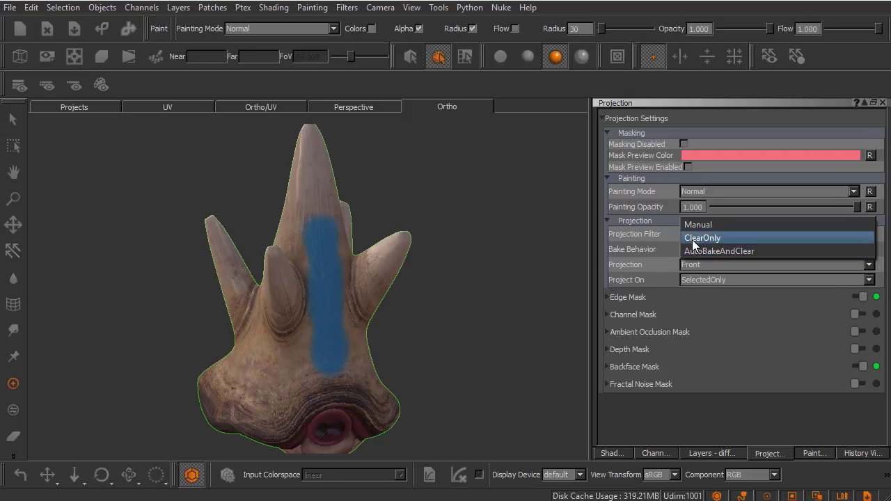
{"action": "left_click", "coordinate": [702, 238]}
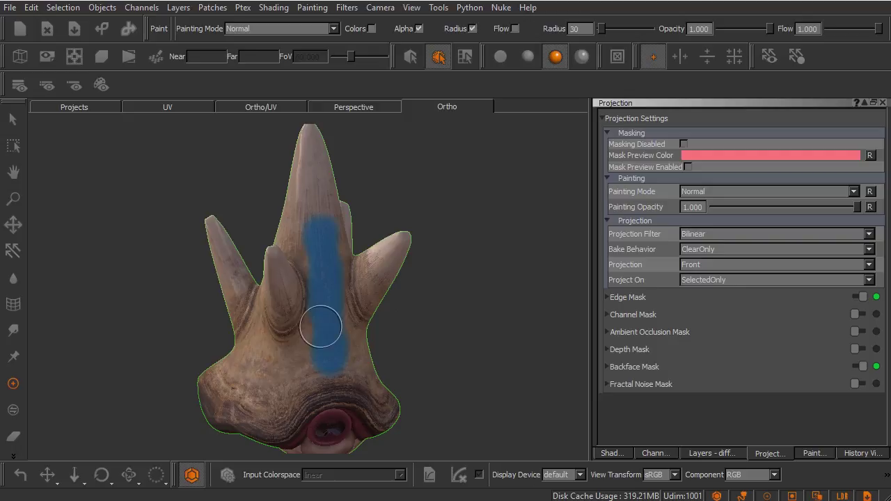
{"action": "mouse_move", "coordinate": [318, 324]}
{"action": "left_mouse_down", "text": "alt"}
{"action": "mouse_move", "coordinate": [346, 332]}
{"action": "mouse_move", "coordinate": [398, 318]}
{"action": "left_mouse_up", "text": "alt"}
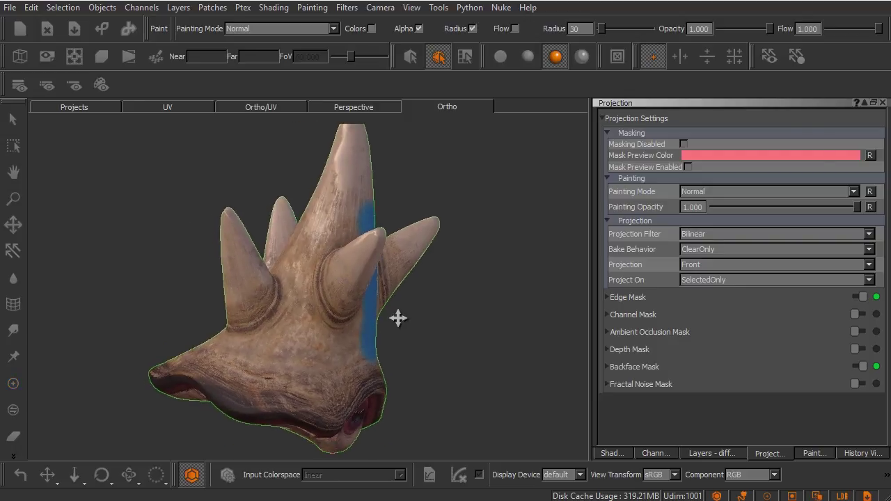
{"action": "left_click", "coordinate": [322, 241]}
{"action": "mouse_move", "coordinate": [317, 245]}
{"action": "left_mouse_down"}
{"action": "mouse_move", "coordinate": [321, 323]}
{"action": "mouse_move", "coordinate": [305, 334]}
{"action": "mouse_move", "coordinate": [284, 306]}
{"action": "mouse_move", "coordinate": [330, 255]}
{"action": "mouse_move", "coordinate": [330, 233]}
{"action": "left_mouse_up"}
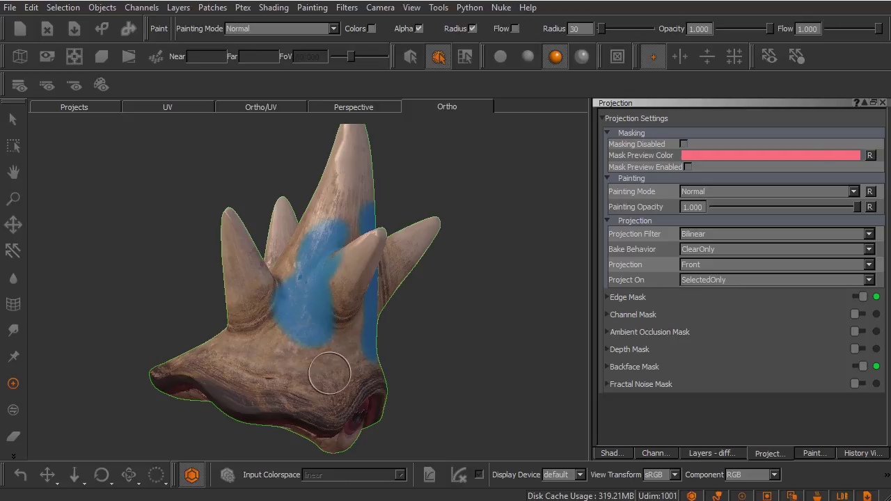
{"action": "mouse_move", "coordinate": [345, 358]}
{"action": "left_mouse_down", "text": "alt"}
{"action": "mouse_move", "coordinate": [322, 372]}
{"action": "mouse_move", "coordinate": [364, 372]}
{"action": "mouse_move", "coordinate": [351, 374]}
{"action": "mouse_move", "coordinate": [352, 338]}
{"action": "mouse_move", "coordinate": [368, 338]}
{"action": "mouse_move", "coordinate": [369, 325]}
{"action": "mouse_move", "coordinate": [352, 318]}
{"action": "mouse_move", "coordinate": [468, 328]}
{"action": "mouse_move", "coordinate": [352, 340]}
{"action": "mouse_move", "coordinate": [364, 370]}
{"action": "mouse_move", "coordinate": [383, 376]}
{"action": "mouse_move", "coordinate": [364, 358]}
{"action": "left_mouse_up", "text": "alt"}
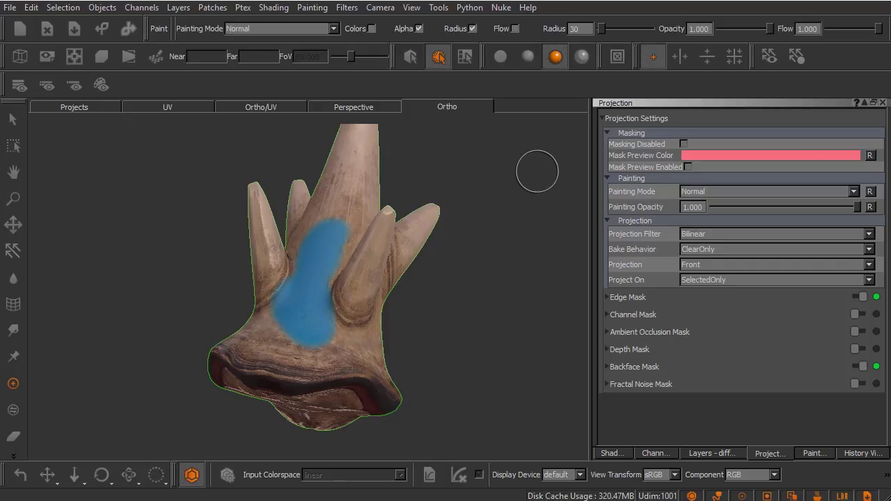
Step: Clear the unbaked paint buffer, then paint a fresh blue stroke down the creature's front
{"action": "key", "text": "ctrl+BackSpace"}
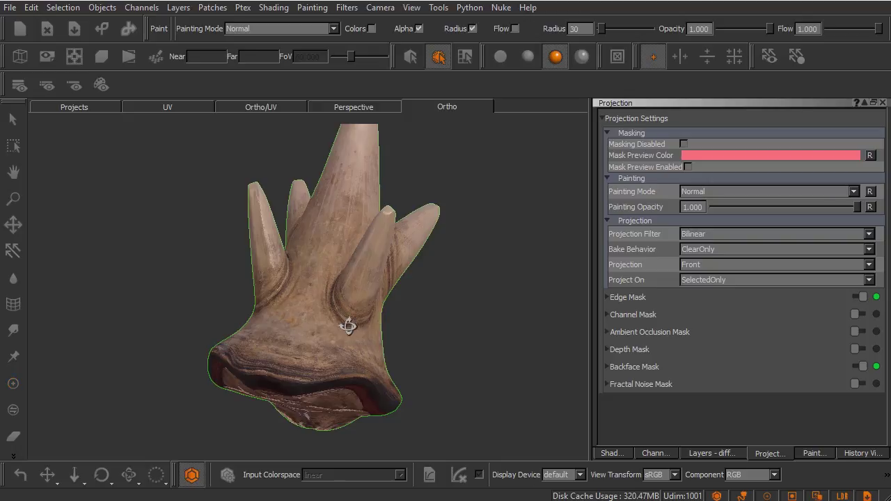
{"action": "mouse_move", "coordinate": [348, 322]}
{"action": "middle_mouse_down"}
{"action": "mouse_move", "coordinate": [286, 317]}
{"action": "mouse_move", "coordinate": [276, 378]}
{"action": "middle_mouse_up"}
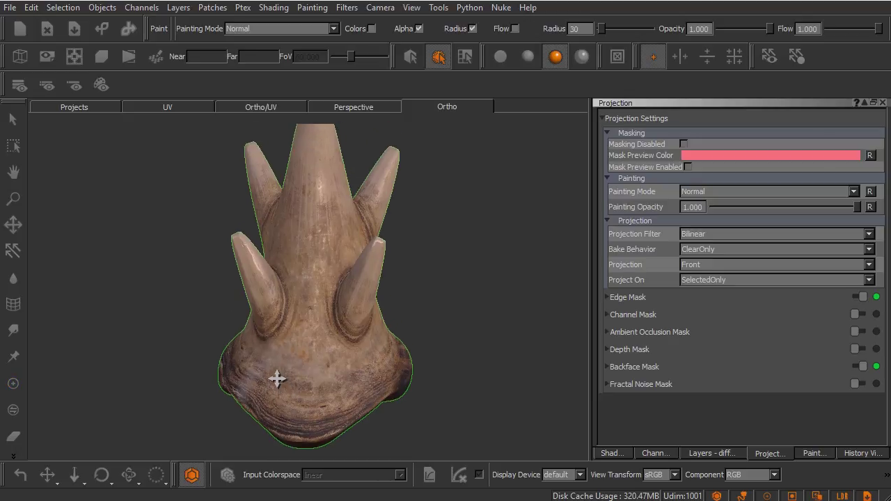
{"action": "mouse_move", "coordinate": [313, 249]}
{"action": "left_mouse_down"}
{"action": "mouse_move", "coordinate": [315, 290]}
{"action": "mouse_move", "coordinate": [309, 269]}
{"action": "mouse_move", "coordinate": [300, 321]}
{"action": "mouse_move", "coordinate": [310, 260]}
{"action": "mouse_move", "coordinate": [303, 251]}
{"action": "mouse_move", "coordinate": [316, 245]}
{"action": "mouse_move", "coordinate": [319, 321]}
{"action": "mouse_move", "coordinate": [305, 352]}
{"action": "mouse_move", "coordinate": [320, 268]}
{"action": "mouse_move", "coordinate": [314, 251]}
{"action": "mouse_move", "coordinate": [301, 260]}
{"action": "mouse_move", "coordinate": [324, 347]}
{"action": "left_mouse_up"}
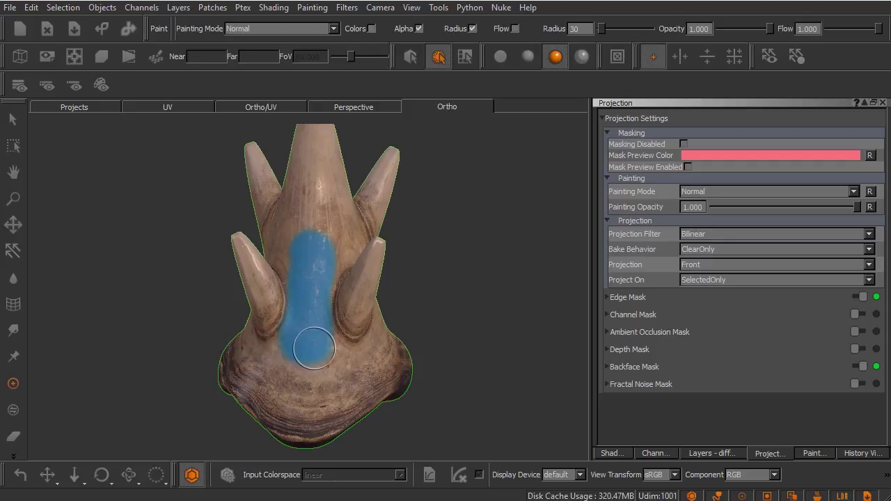
Step: Smear the blue stroke with the Slerp tool, tapering its top and widening its base
{"action": "left_click", "coordinate": [13, 333]}
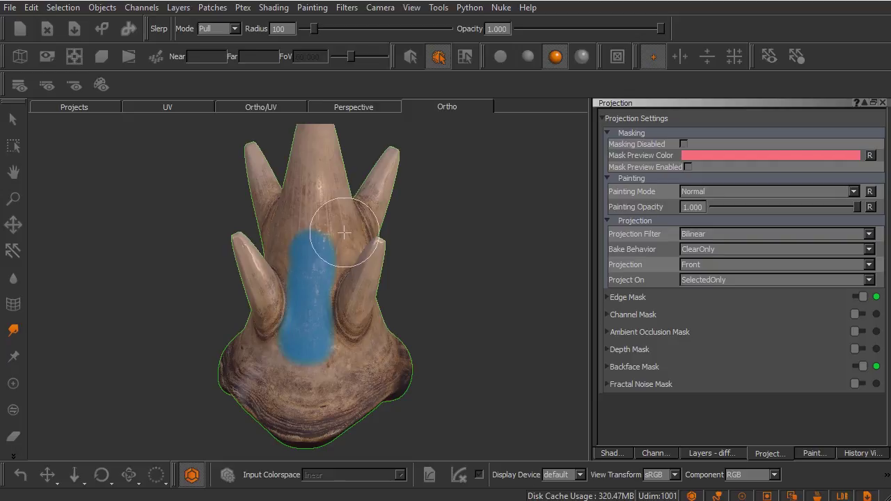
{"action": "mouse_move", "coordinate": [344, 233]}
{"action": "left_mouse_down"}
{"action": "mouse_move", "coordinate": [323, 254]}
{"action": "mouse_move", "coordinate": [345, 276]}
{"action": "mouse_move", "coordinate": [297, 255]}
{"action": "mouse_move", "coordinate": [283, 232]}
{"action": "mouse_move", "coordinate": [297, 248]}
{"action": "mouse_move", "coordinate": [304, 213]}
{"action": "mouse_move", "coordinate": [313, 240]}
{"action": "left_mouse_up"}
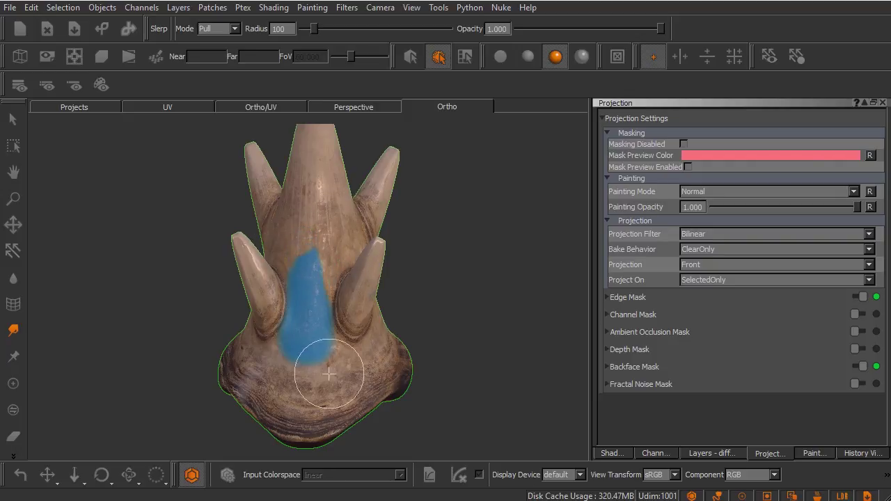
{"action": "mouse_move", "coordinate": [329, 374]}
{"action": "left_mouse_down"}
{"action": "mouse_move", "coordinate": [320, 328]}
{"action": "mouse_move", "coordinate": [311, 325]}
{"action": "mouse_move", "coordinate": [326, 329]}
{"action": "mouse_move", "coordinate": [331, 366]}
{"action": "mouse_move", "coordinate": [306, 344]}
{"action": "mouse_move", "coordinate": [296, 350]}
{"action": "mouse_move", "coordinate": [299, 368]}
{"action": "mouse_move", "coordinate": [293, 341]}
{"action": "mouse_move", "coordinate": [284, 363]}
{"action": "mouse_move", "coordinate": [265, 314]}
{"action": "mouse_move", "coordinate": [291, 310]}
{"action": "mouse_move", "coordinate": [285, 280]}
{"action": "mouse_move", "coordinate": [301, 314]}
{"action": "left_mouse_up"}
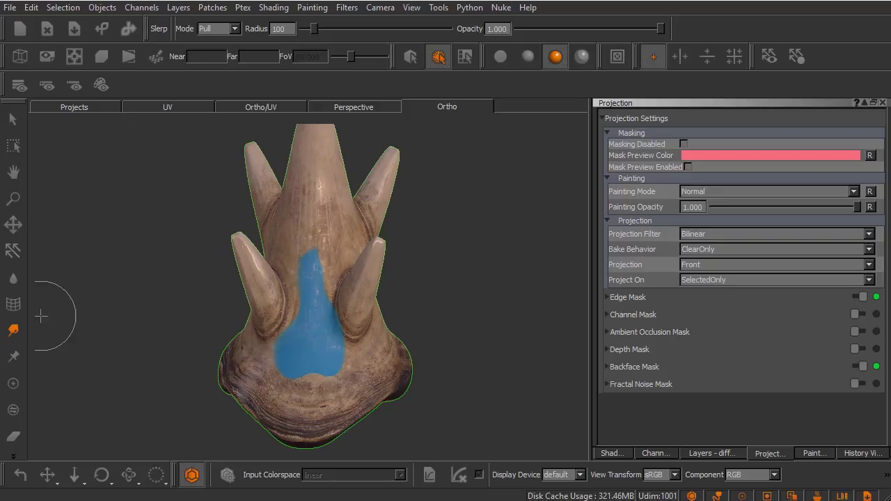
{"action": "left_click", "coordinate": [15, 305]}
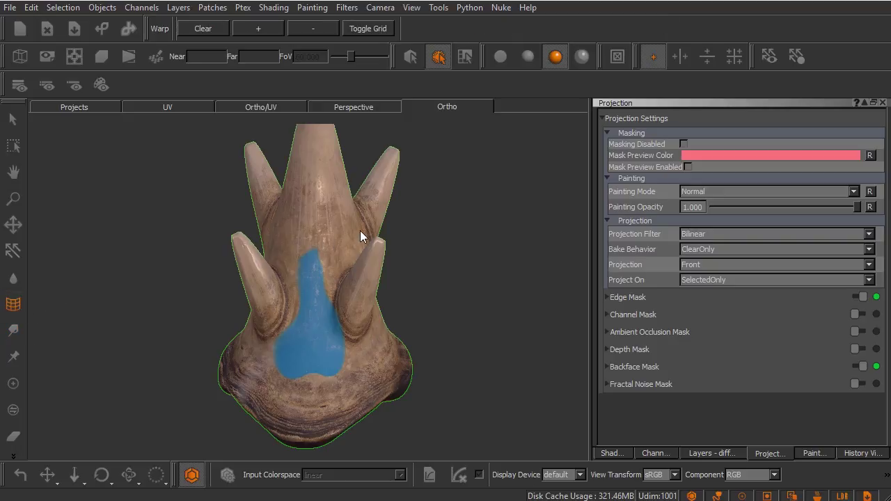
{"action": "left_click_drag", "start_coordinate": [324, 284], "coordinate": [263, 402]}
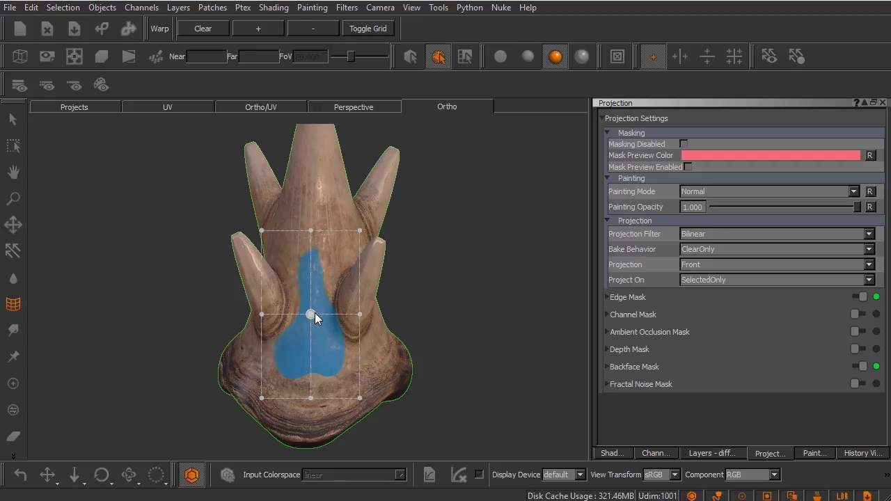
{"action": "left_click_drag", "start_coordinate": [313, 314], "coordinate": [298, 292]}
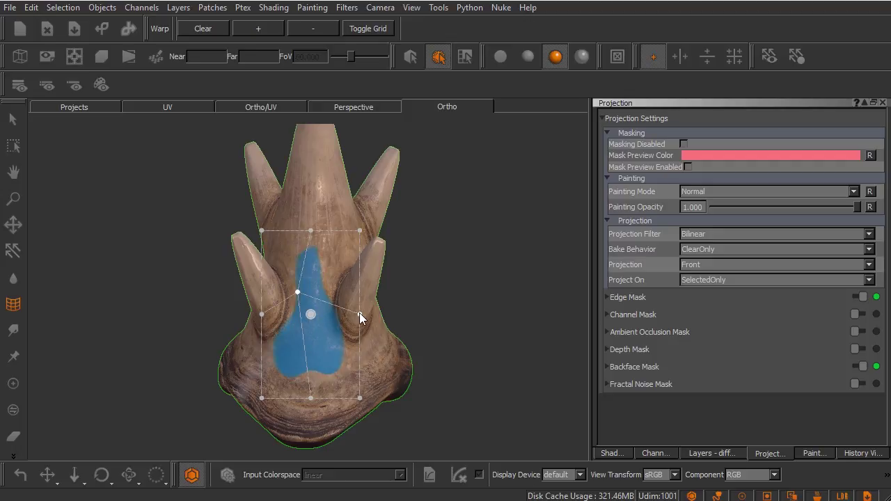
{"action": "left_click_drag", "start_coordinate": [359, 314], "coordinate": [389, 296]}
{"action": "mouse_move", "coordinate": [359, 230]}
{"action": "left_mouse_down"}
{"action": "mouse_move", "coordinate": [377, 192]}
{"action": "mouse_move", "coordinate": [394, 182]}
{"action": "left_mouse_up"}
{"action": "left_click_drag", "start_coordinate": [309, 229], "coordinate": [307, 189]}
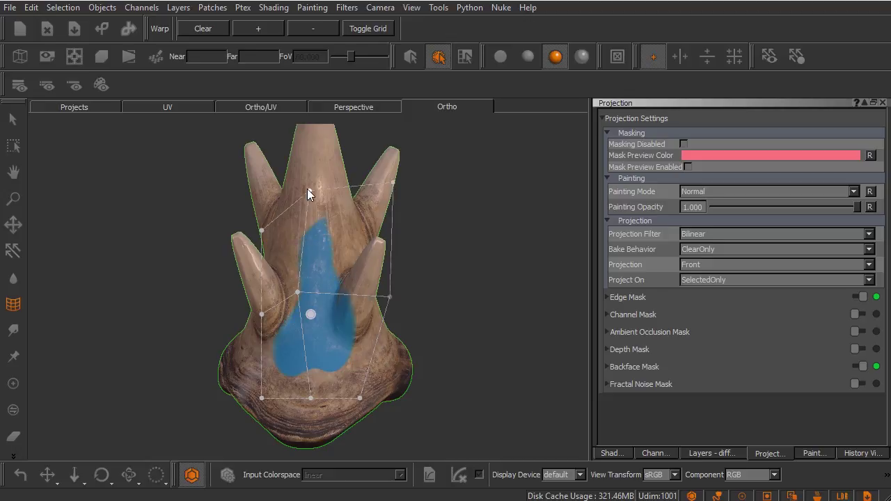
{"action": "left_click_drag", "start_coordinate": [261, 230], "coordinate": [249, 219]}
Step: Undo the warp, blur the blue paint's tip, then clear the entire paint buffer
{"action": "left_click", "coordinate": [199, 31]}
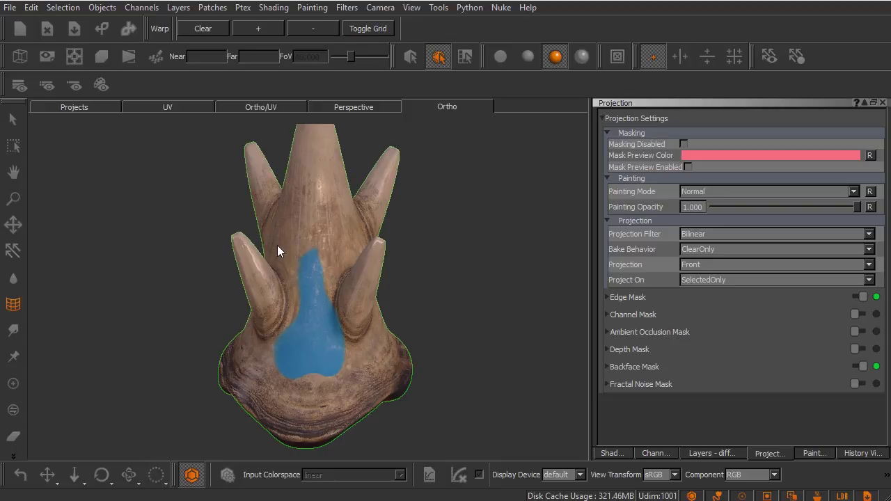
{"action": "left_click", "coordinate": [15, 278]}
{"action": "mouse_move", "coordinate": [319, 252]}
{"action": "left_mouse_down"}
{"action": "mouse_move", "coordinate": [330, 277]}
{"action": "mouse_move", "coordinate": [312, 244]}
{"action": "mouse_move", "coordinate": [321, 248]}
{"action": "mouse_move", "coordinate": [297, 239]}
{"action": "mouse_move", "coordinate": [316, 253]}
{"action": "mouse_move", "coordinate": [305, 243]}
{"action": "mouse_move", "coordinate": [290, 271]}
{"action": "mouse_move", "coordinate": [300, 286]}
{"action": "mouse_move", "coordinate": [309, 281]}
{"action": "mouse_move", "coordinate": [309, 297]}
{"action": "mouse_move", "coordinate": [290, 277]}
{"action": "mouse_move", "coordinate": [305, 299]}
{"action": "mouse_move", "coordinate": [287, 321]}
{"action": "mouse_move", "coordinate": [289, 369]}
{"action": "mouse_move", "coordinate": [326, 377]}
{"action": "mouse_move", "coordinate": [331, 339]}
{"action": "left_mouse_up"}
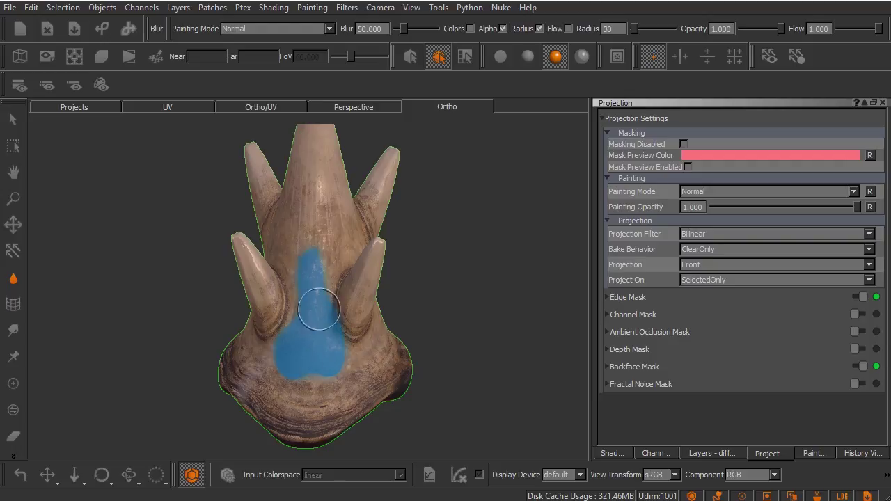
{"action": "left_click", "coordinate": [613, 67]}
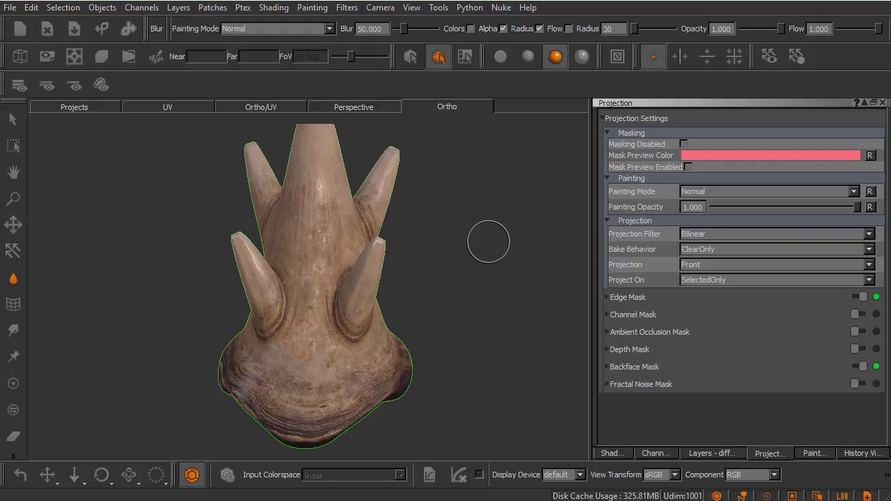
Step: Zoom out the paint buffer to reveal its 4096 x 4096 frame, check the UV view, then return to Ortho
{"action": "left_click", "coordinate": [14, 199]}
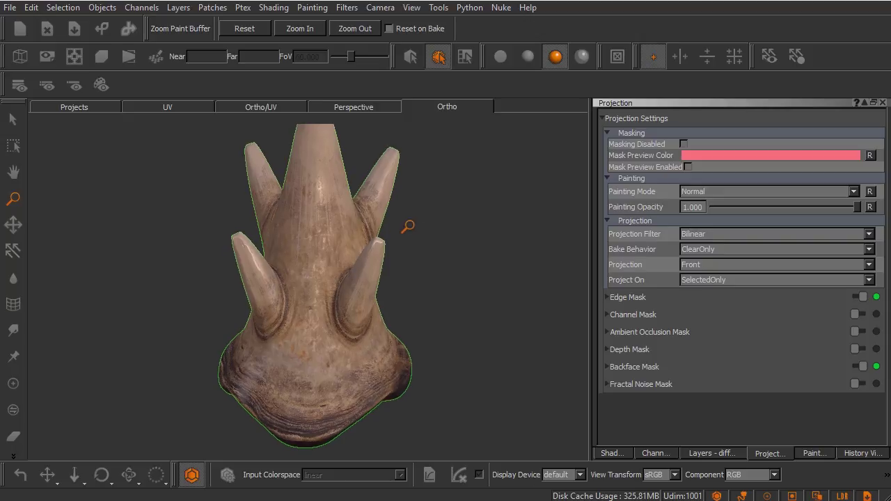
{"action": "left_click_drag", "start_coordinate": [410, 230], "coordinate": [143, 228]}
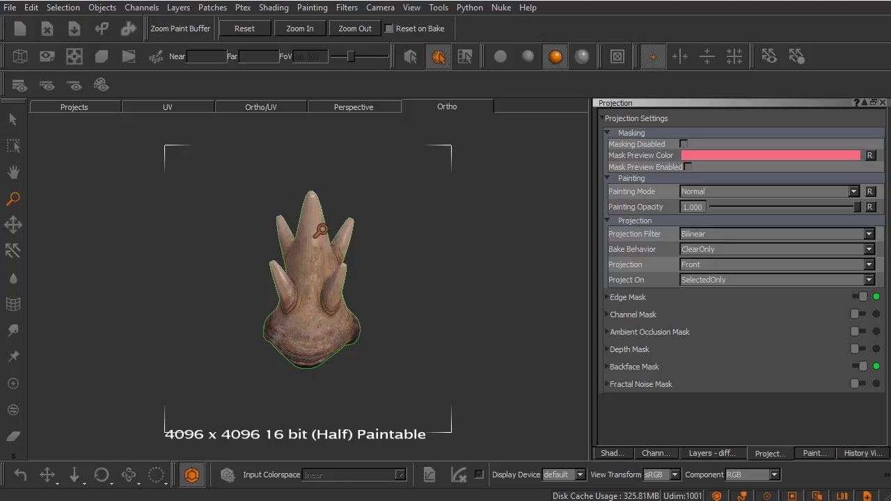
{"action": "left_click", "coordinate": [182, 108]}
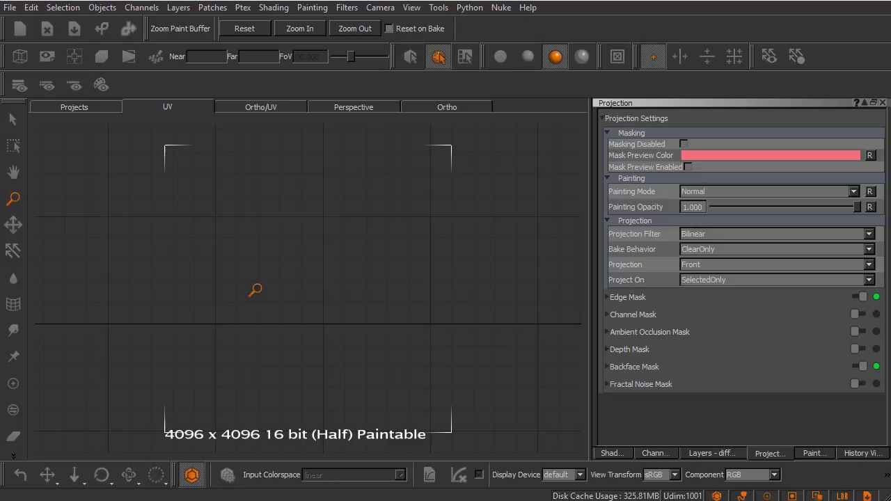
{"action": "left_click", "coordinate": [414, 107]}
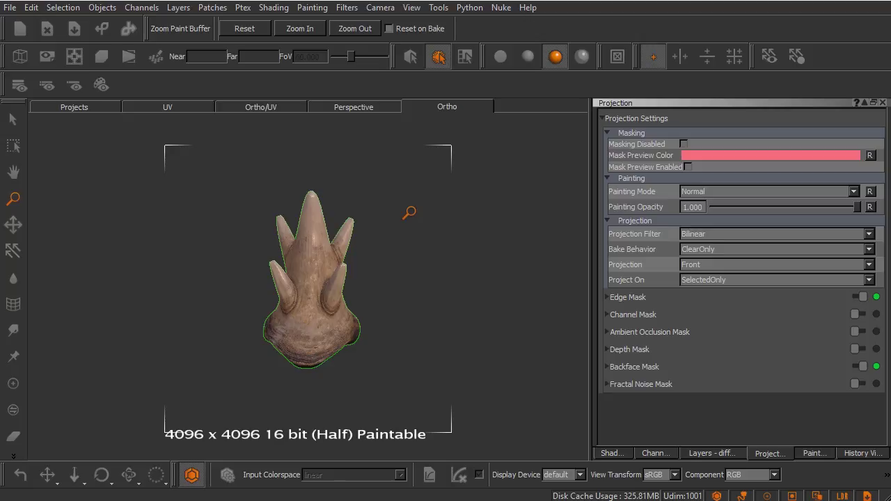
Step: Show the Painting palette's Paint Buffer settings: 16 bit (Half) depth, 4096 x 4096 size, clamping on
{"action": "left_click", "coordinate": [812, 454]}
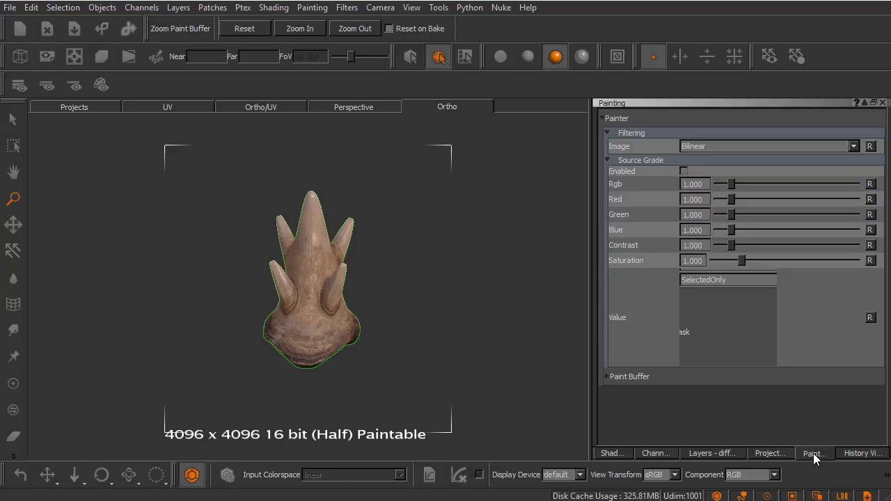
{"action": "left_click", "coordinate": [617, 377]}
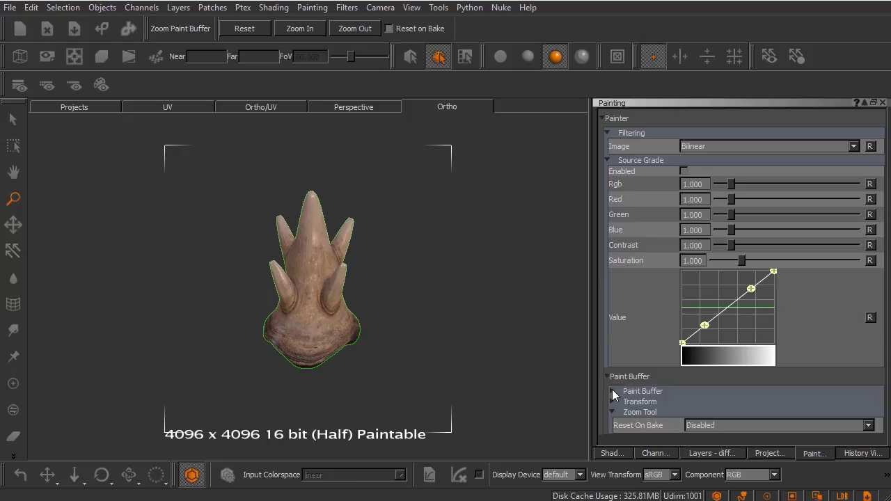
{"action": "left_click", "coordinate": [613, 392]}
{"action": "scroll", "coordinate": [655, 365], "scroll_direction": "down", "scroll_amount": 1}
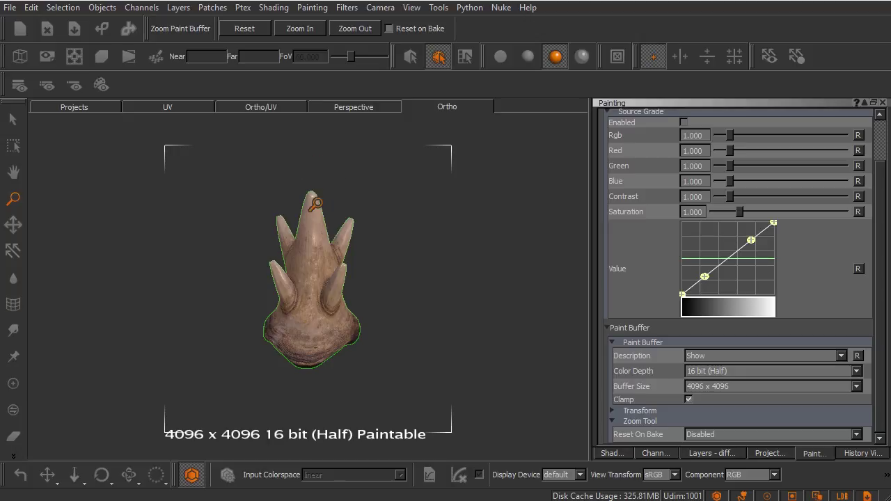
Step: Reset the Zoom Paint Buffer so the creature fills the view again without the buffer frame
{"action": "left_click", "coordinate": [233, 29]}
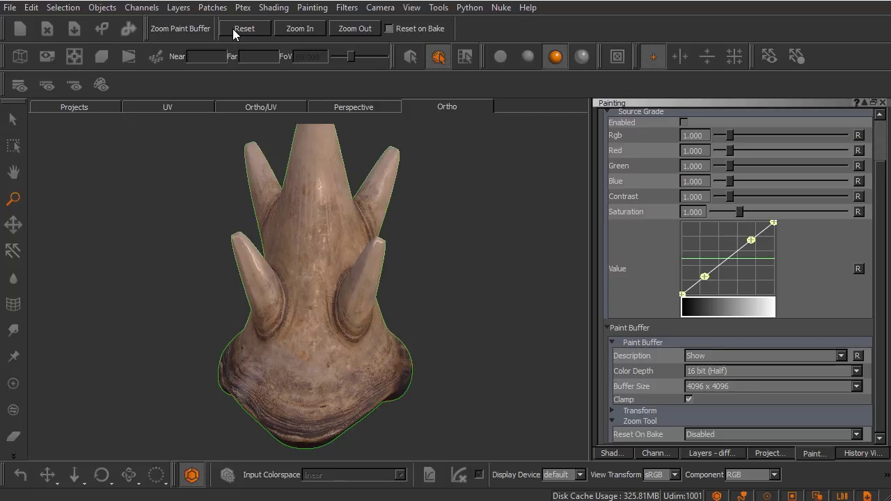